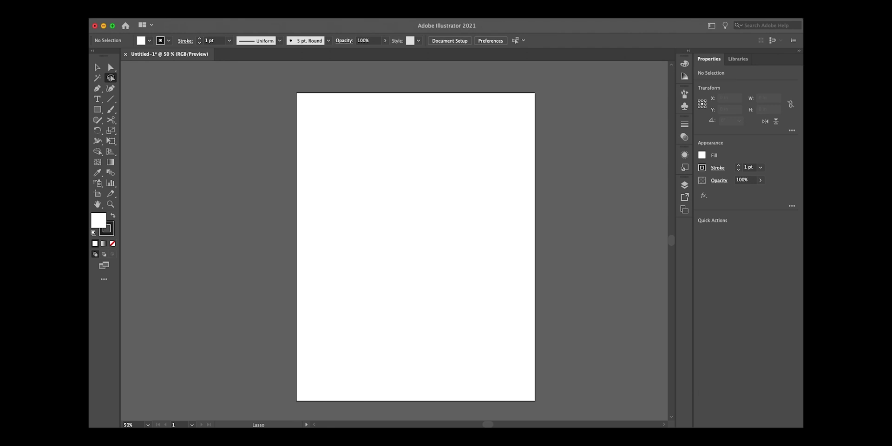
Place Untitled_Artwork.jpg on the artboard, shift it into position, and view it at 100%
drag(380, 199, 392, 211)
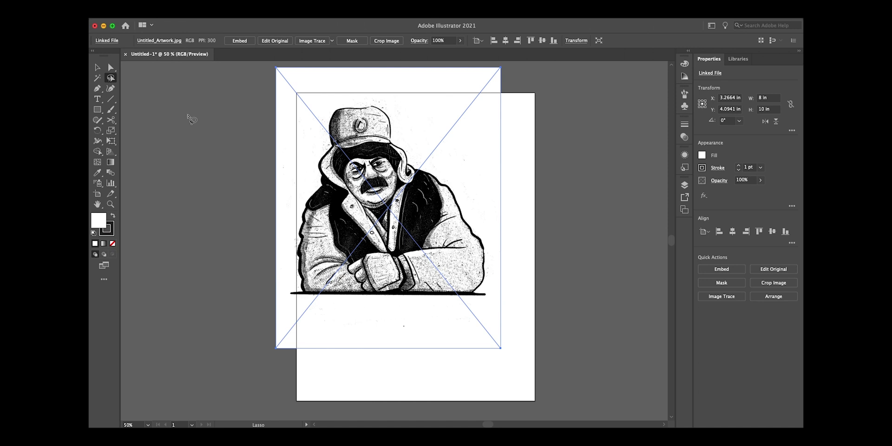
click(98, 67)
drag(387, 192, 412, 234)
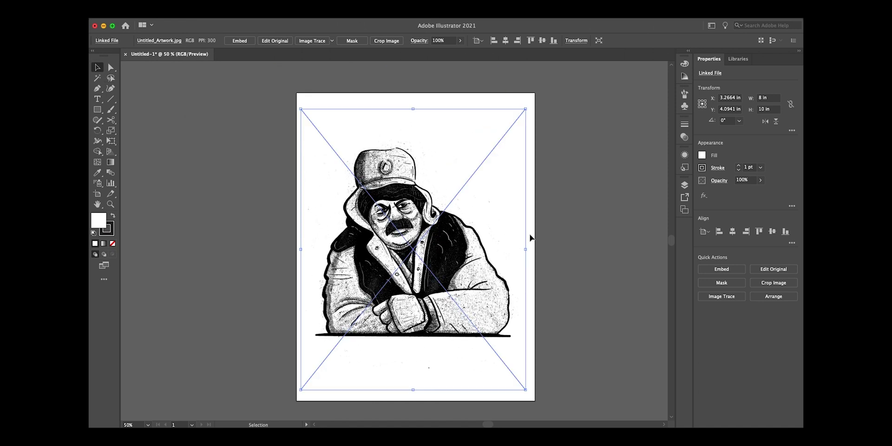
click(548, 237)
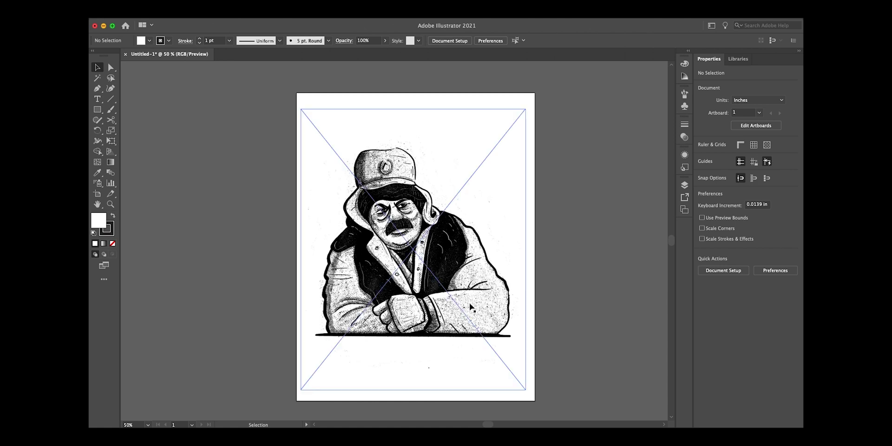
key(super+1)
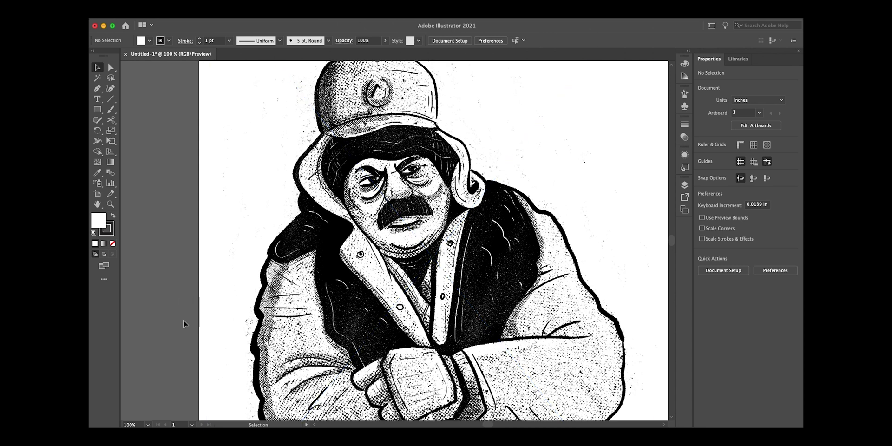
Drag the sketch's left handle outward to about 23.9 × 29.9 in, well past the artboard
key(super+minus)
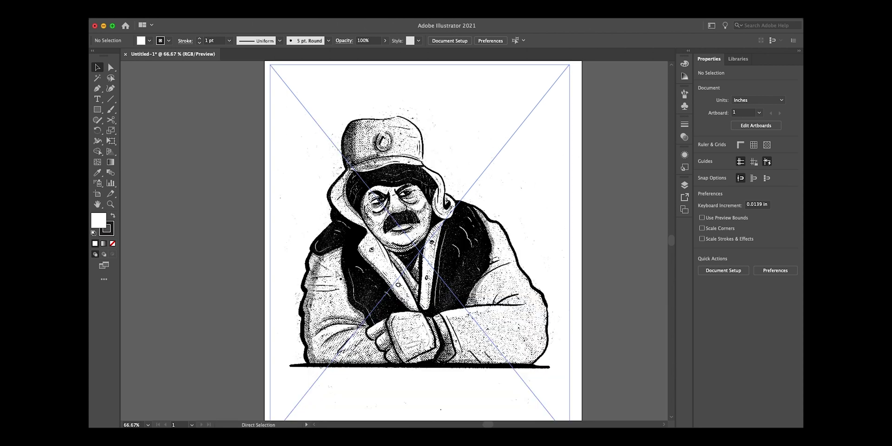
click(339, 277)
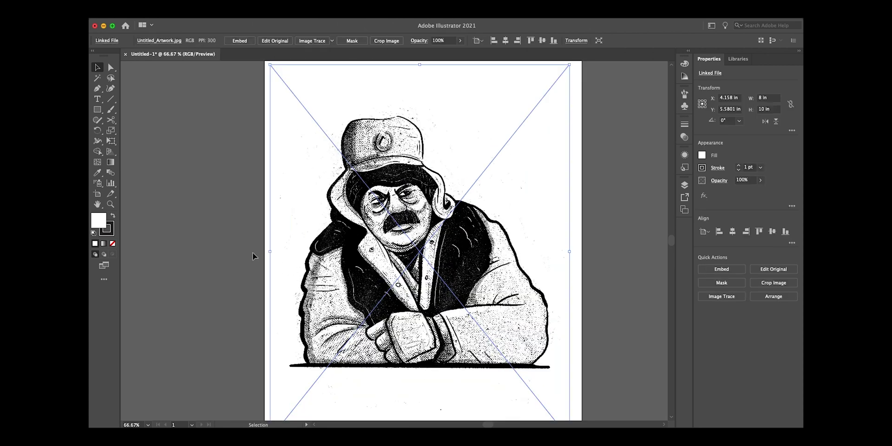
drag(270, 252, 149, 251)
drag(94, 255, 179, 259)
key(super+shift+a)
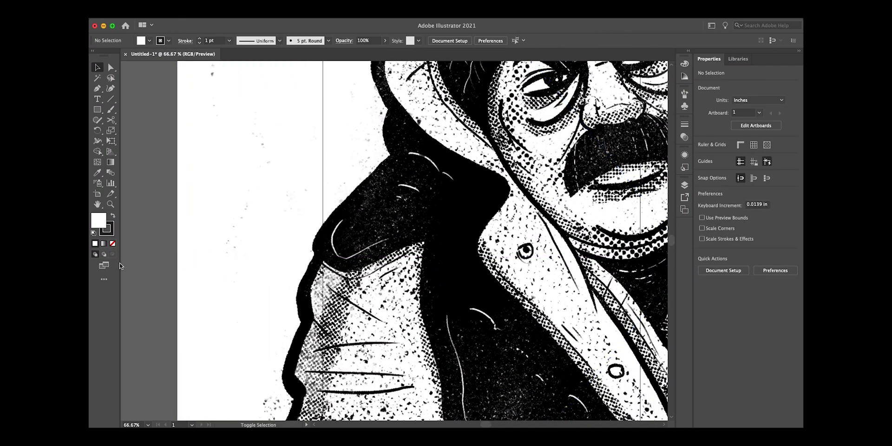
key(super+0)
Scale the sketch up to about 160 × 200 in and shift it right and down
click(355, 261)
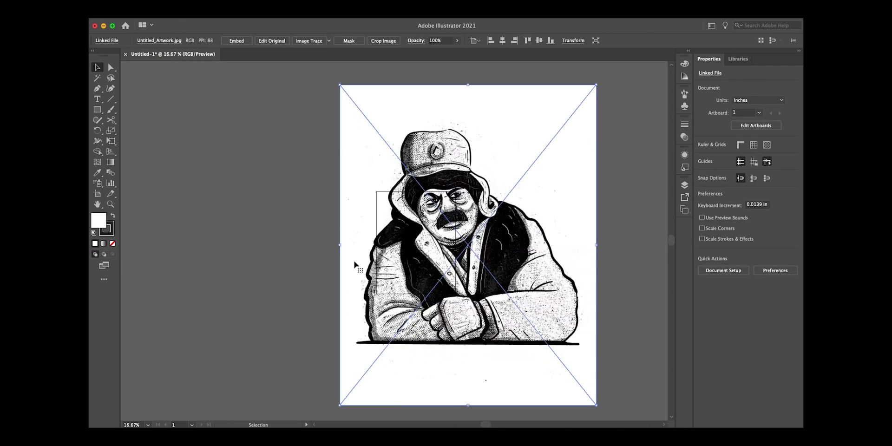
drag(340, 245, 159, 265)
drag(431, 282, 488, 302)
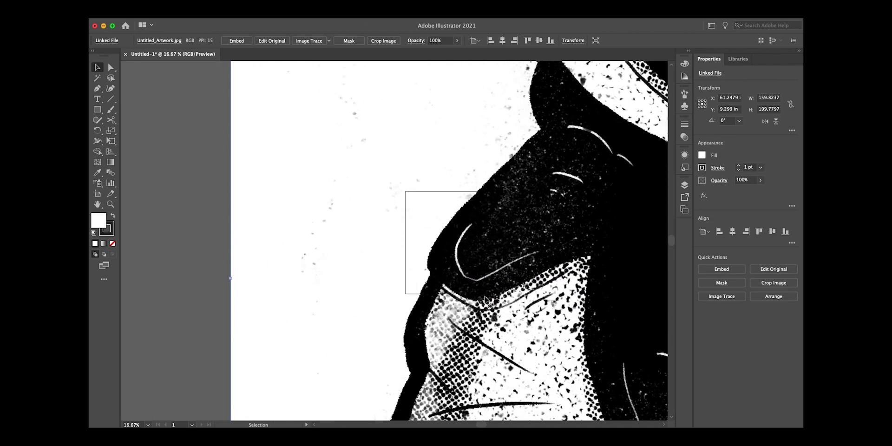
Zoom in and pan across the face and hood to inspect the halftone detail
key(super+minus)
key(super+minus)
key(super+minus)
key(super+minus)
key(super+plus)
key(super+plus)
key(super+plus)
key(super+plus)
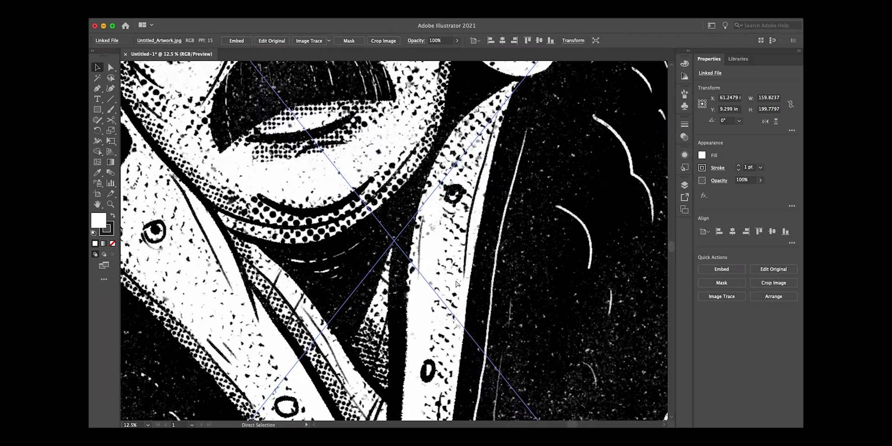
drag(453, 110, 502, 261)
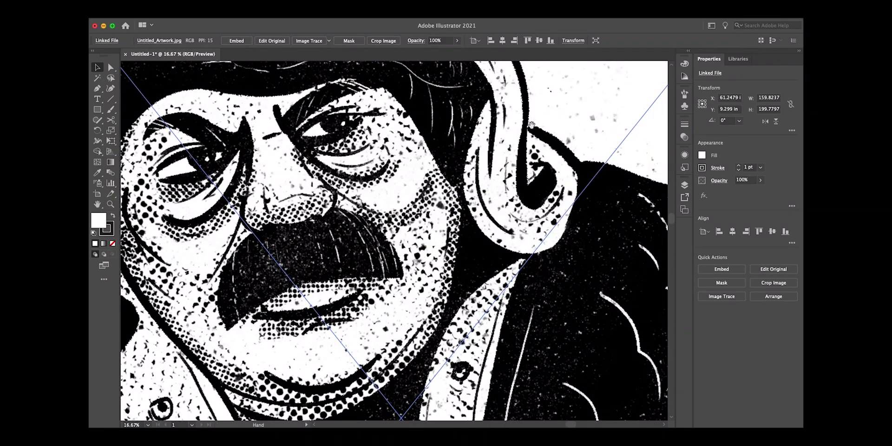
drag(507, 144, 416, 202)
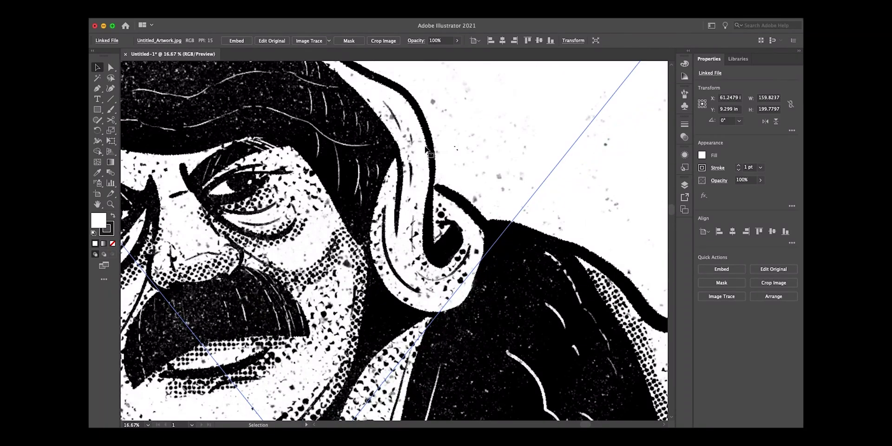
key(super+minus)
key(super+minus)
key(super+minus)
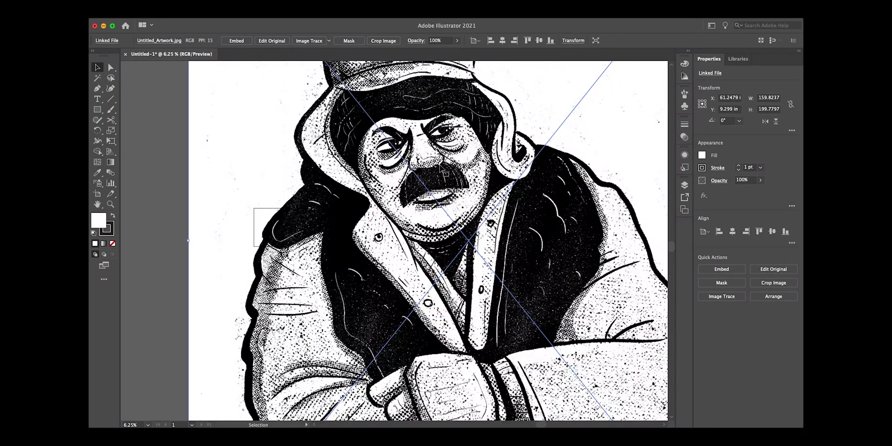
Move the sketch down so the hat shows and shrink it from its top edge
drag(322, 133, 329, 308)
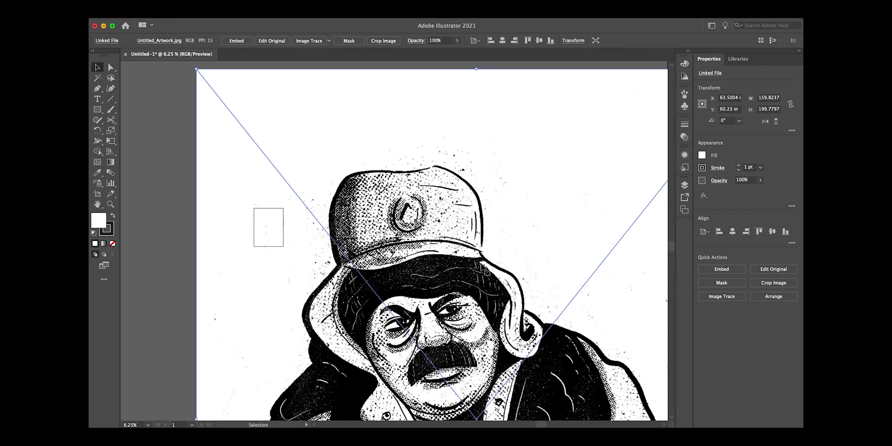
click(430, 299)
scroll(485, 157, down, 3)
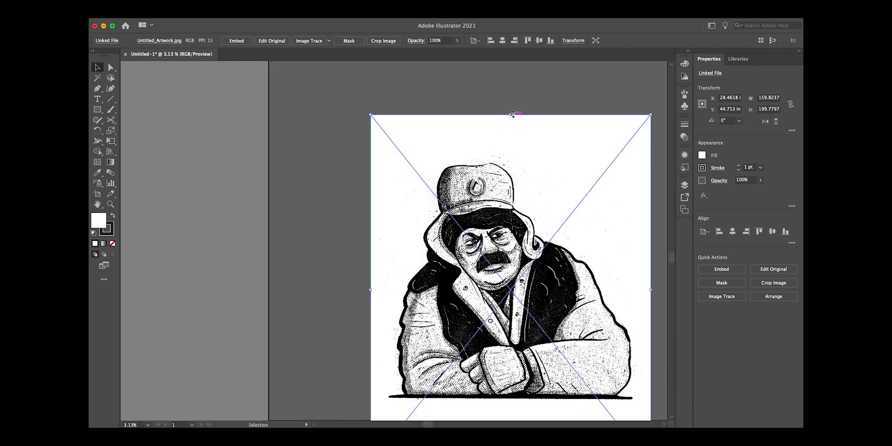
drag(511, 114, 469, 223)
Resize the sketch from its top and bottom handles to 7.47 × 9.34 in, centred at 50% zoom
key(super+equal)
key(super+equal)
key(super+equal)
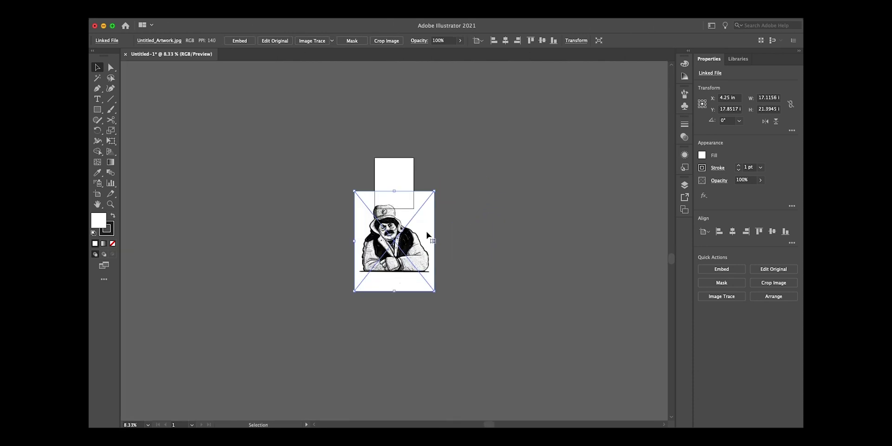
drag(394, 291, 391, 255)
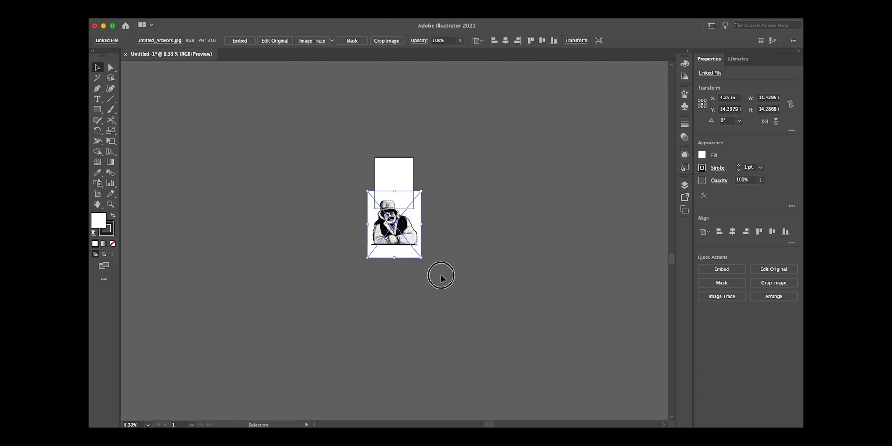
click(441, 277)
click(416, 255)
key(super+equal)
key(super+equal)
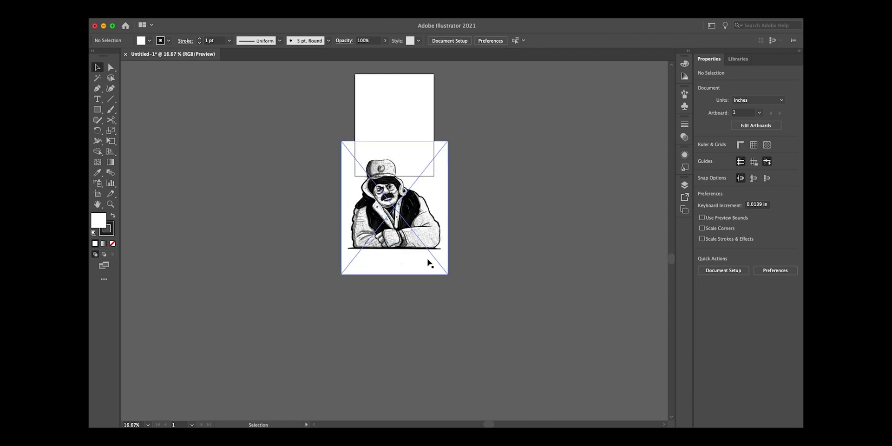
scroll(426, 259, up, 3)
drag(419, 213, 416, 188)
drag(421, 233, 425, 224)
key(super+equal)
key(super+equal)
key(super+equal)
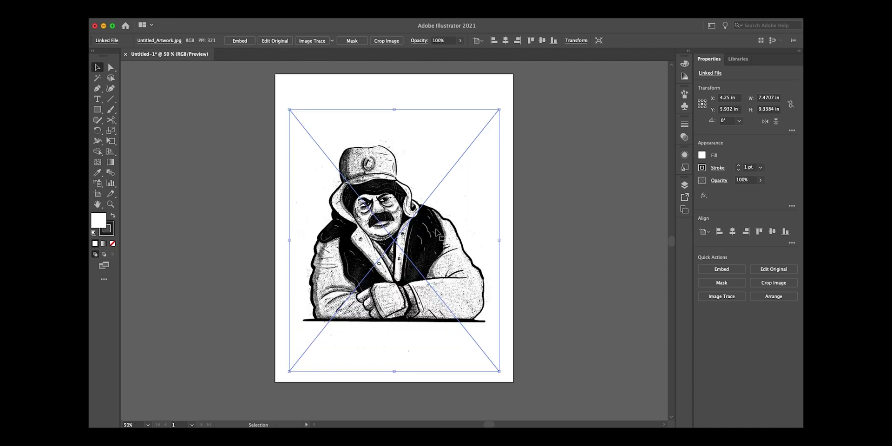
click(508, 240)
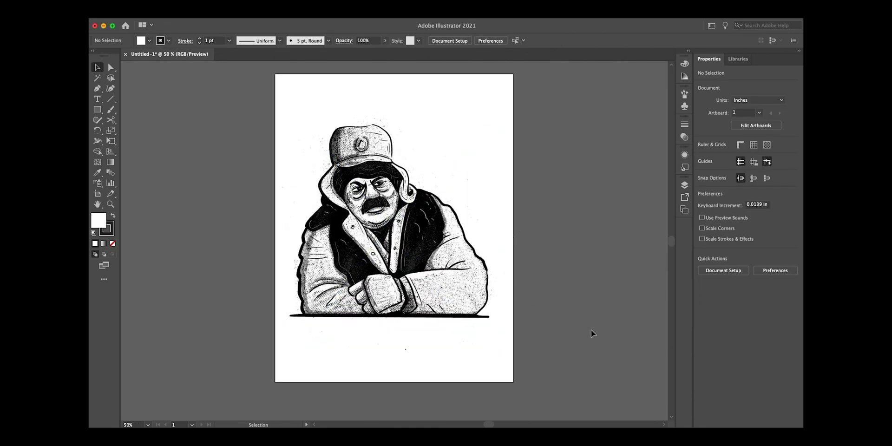
Apply Image Trace to the selected sketch, accepting the large-image warning
click(372, 217)
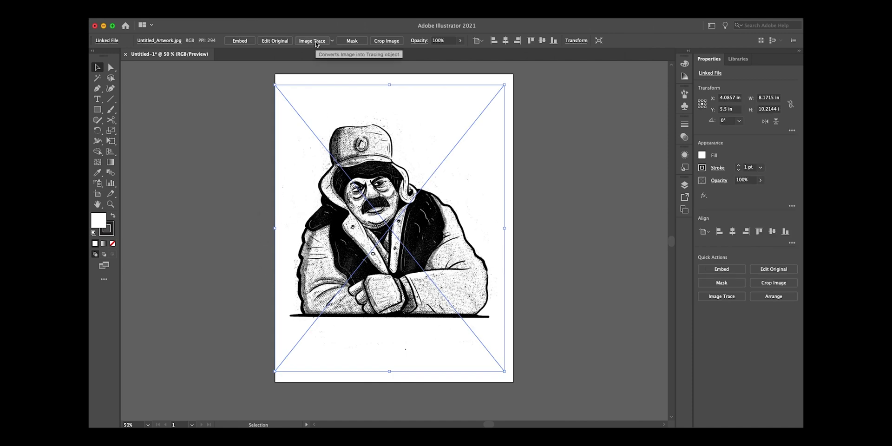
click(316, 41)
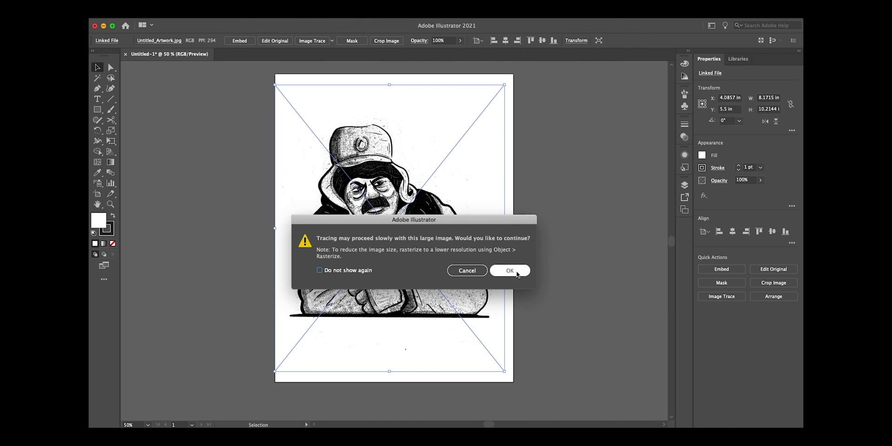
click(516, 273)
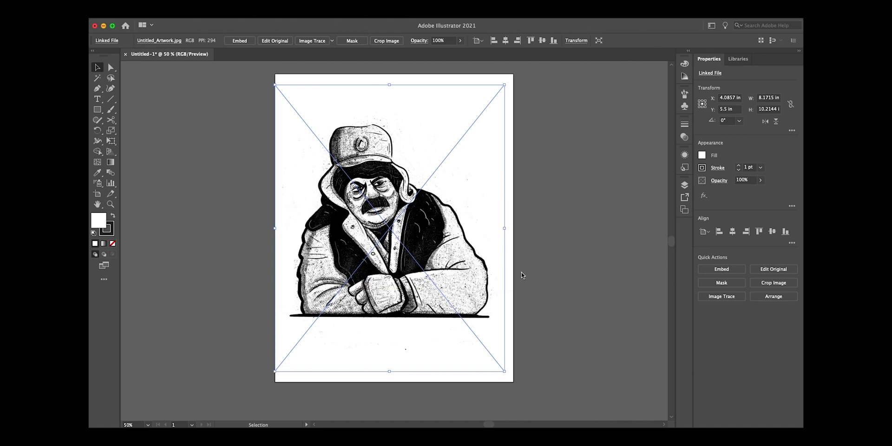
click(559, 285)
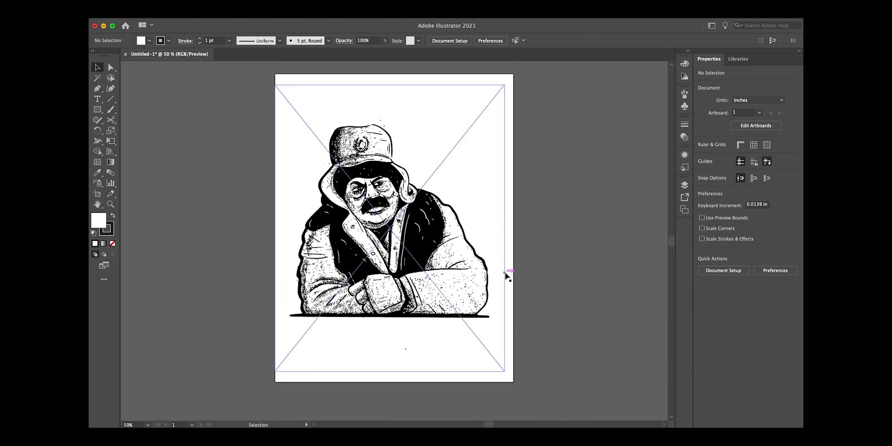
Open the Image Trace panel for the traced sketch, showing Black and White at threshold 128
key(super+equal)
key(super+equal)
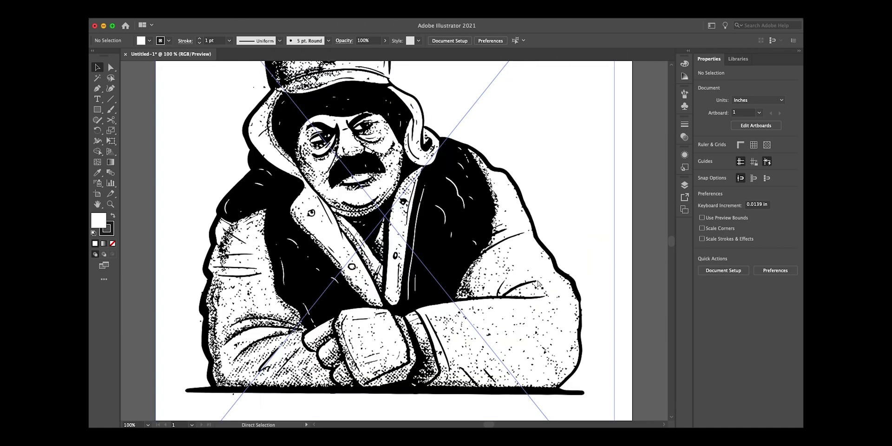
key(super+minus)
key(super+minus)
click(433, 251)
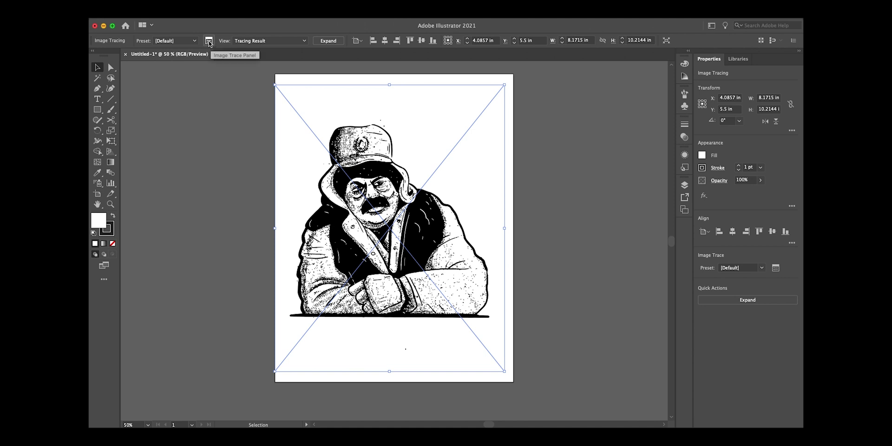
click(209, 41)
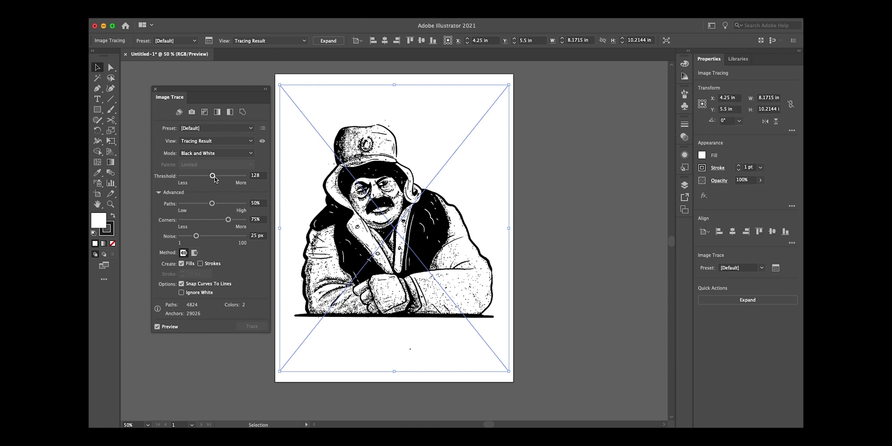
Raise the trace Threshold from 128 to 192 and set Paths to 100%
drag(214, 178, 217, 179)
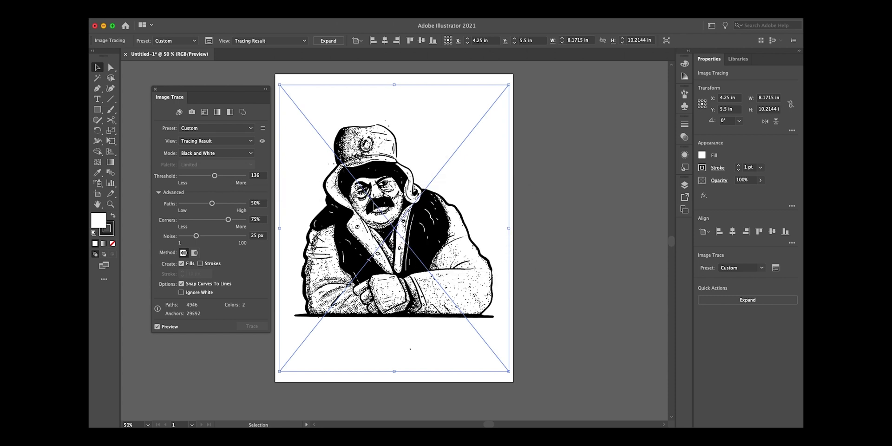
drag(217, 179, 223, 178)
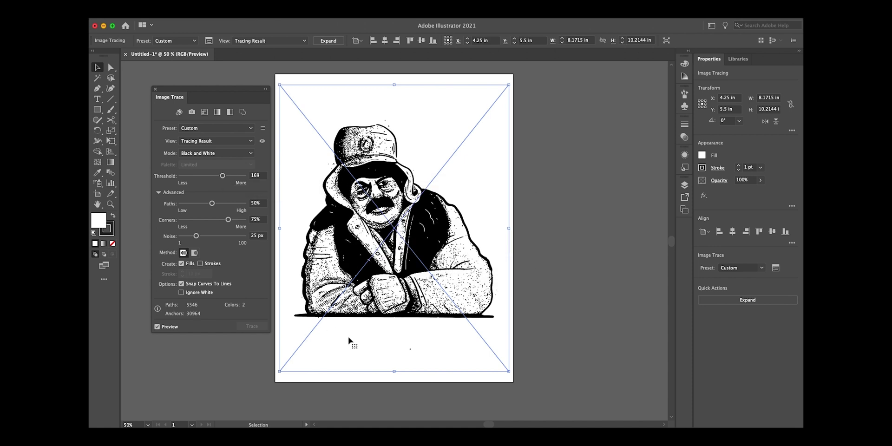
drag(225, 177, 228, 175)
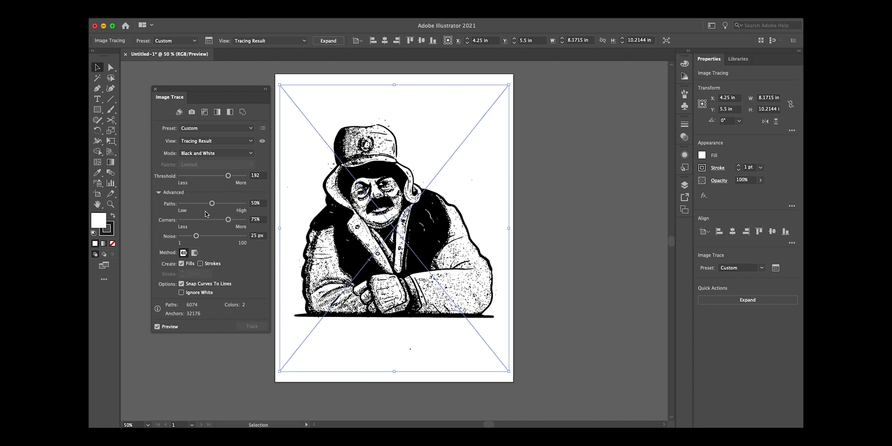
drag(212, 203, 271, 212)
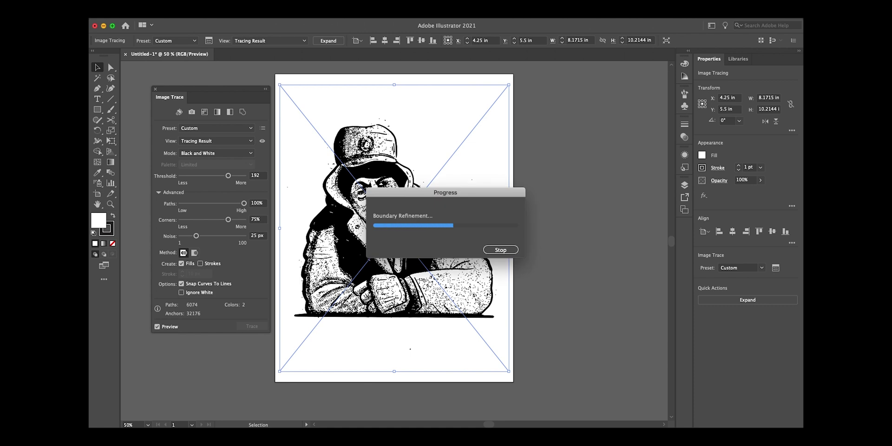
Set Corners to 100% and Noise to 1 px, then zoom in to check the denser trace
drag(229, 222, 254, 221)
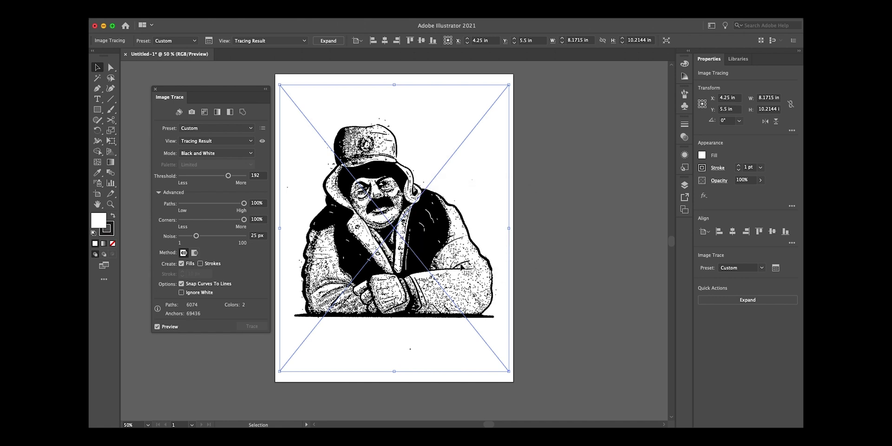
drag(197, 236, 170, 238)
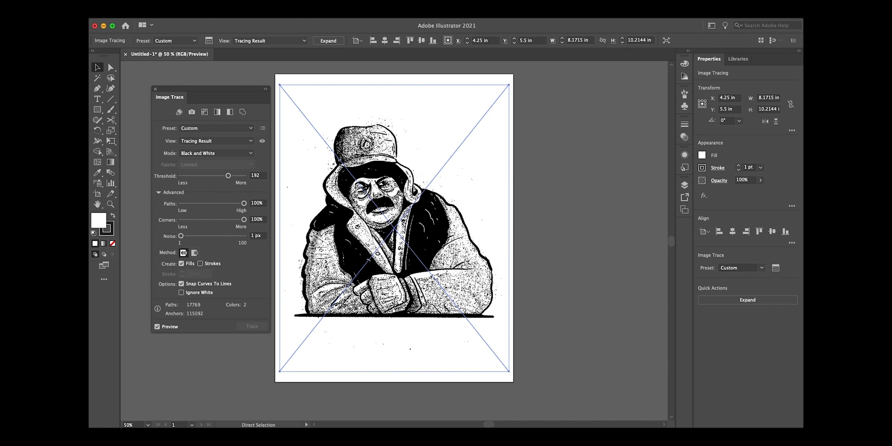
key(super+equal)
key(super+minus)
key(super+minus)
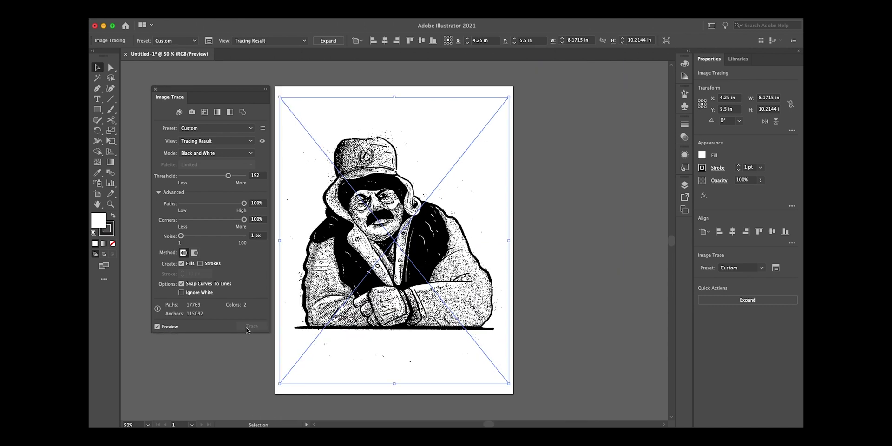
Uncheck Snap Curves To Lines, check Ignore White, lower Threshold to 134, and expand the trace
click(182, 284)
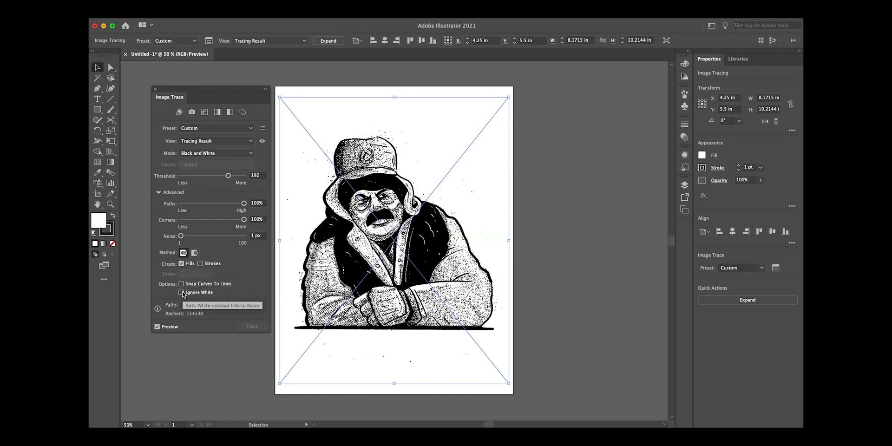
click(181, 293)
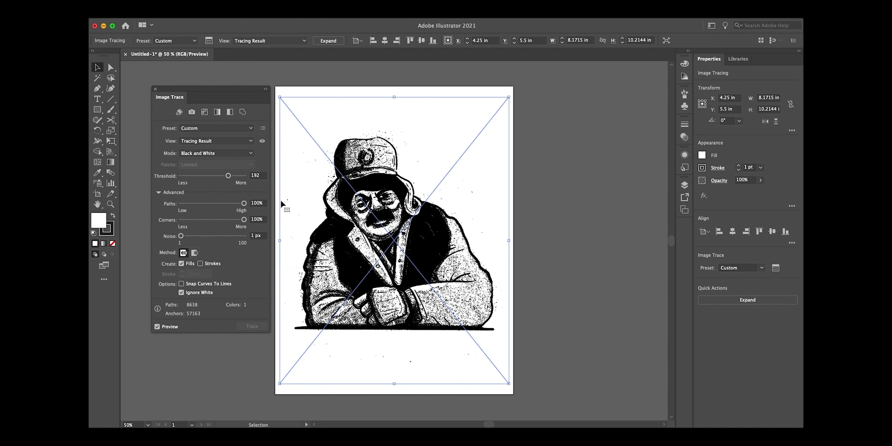
drag(230, 175, 217, 177)
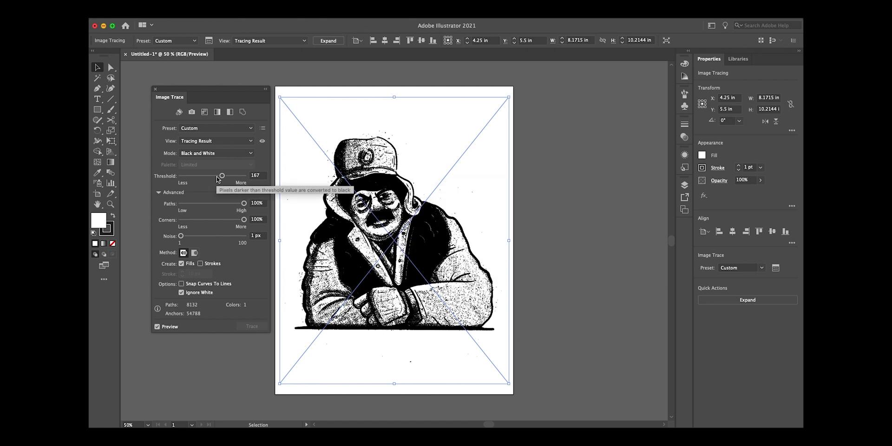
drag(217, 179, 209, 176)
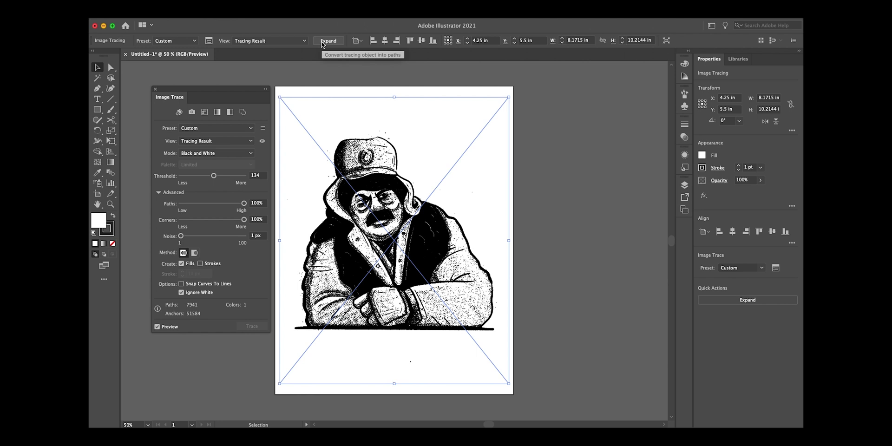
click(327, 41)
Deselect, then select the expanded trace as one 7.452 × 8.2376 in group
click(528, 241)
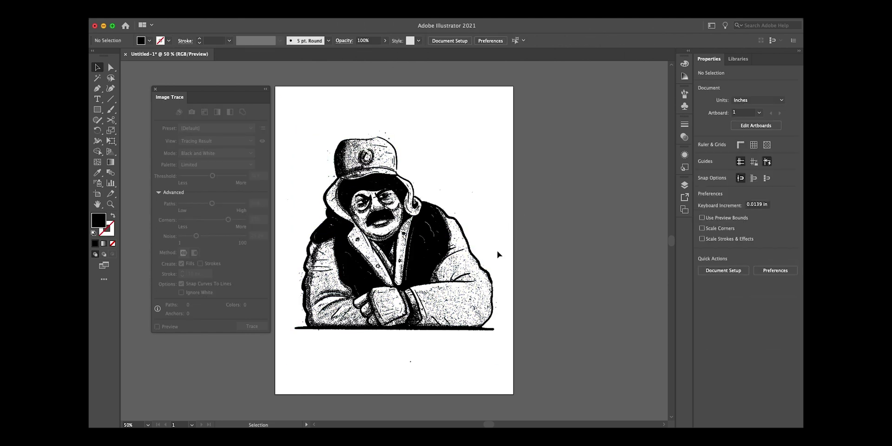
click(483, 251)
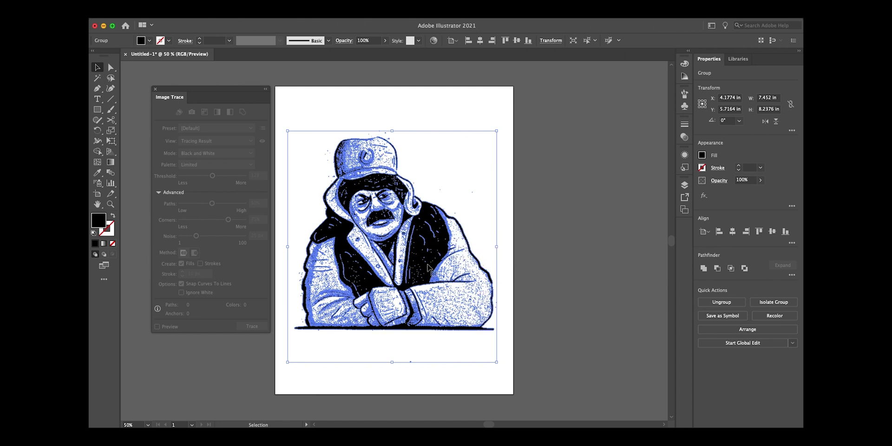
Draw a large blue rectangle across the artboard and send it behind the traced figure
drag(461, 268, 542, 229)
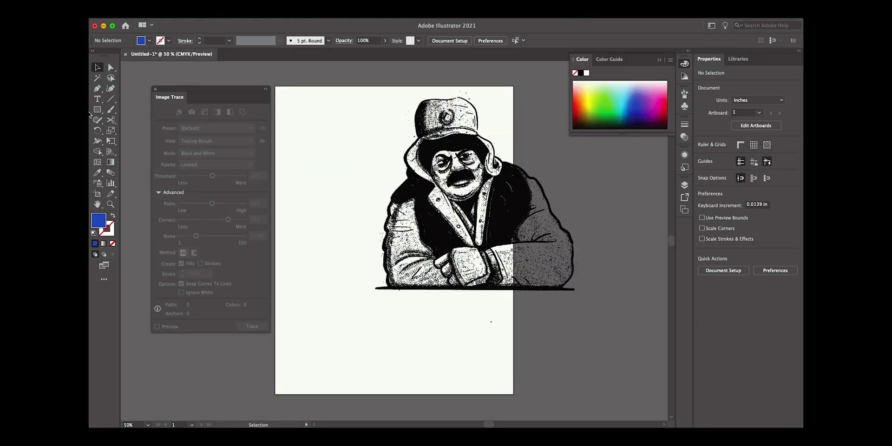
click(99, 111)
drag(326, 88, 610, 302)
key(v)
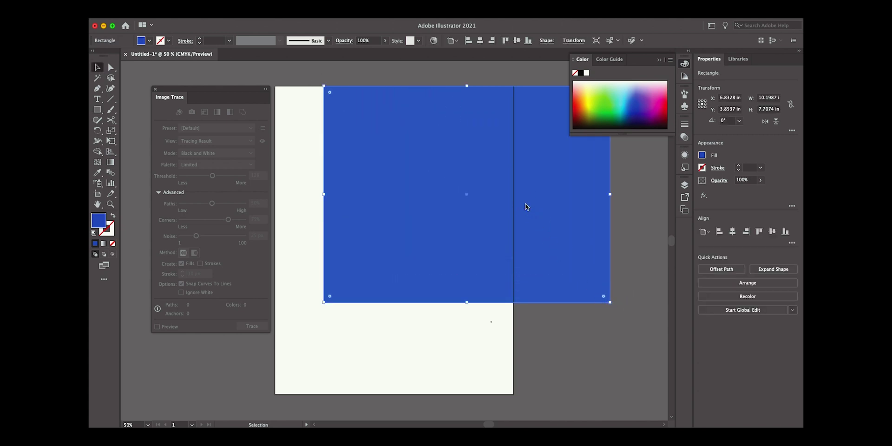
right_click(527, 207)
mouse_move(548, 361)
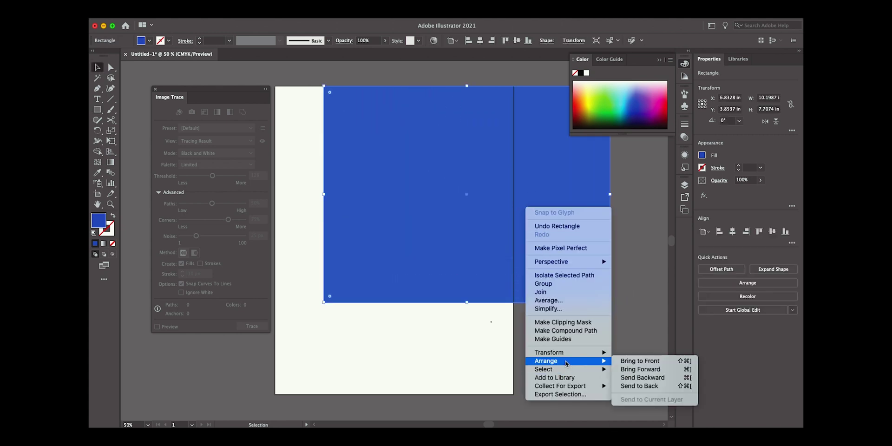
click(643, 387)
click(577, 327)
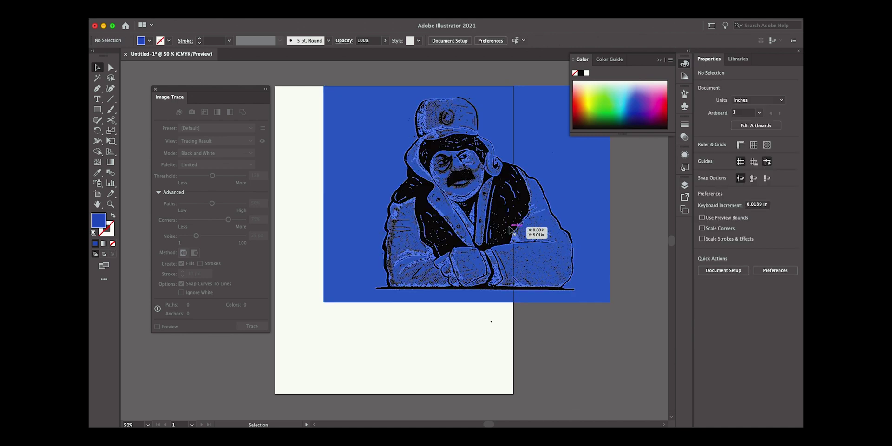
Reposition the traced figure so it sits over the blue box
drag(511, 231, 547, 263)
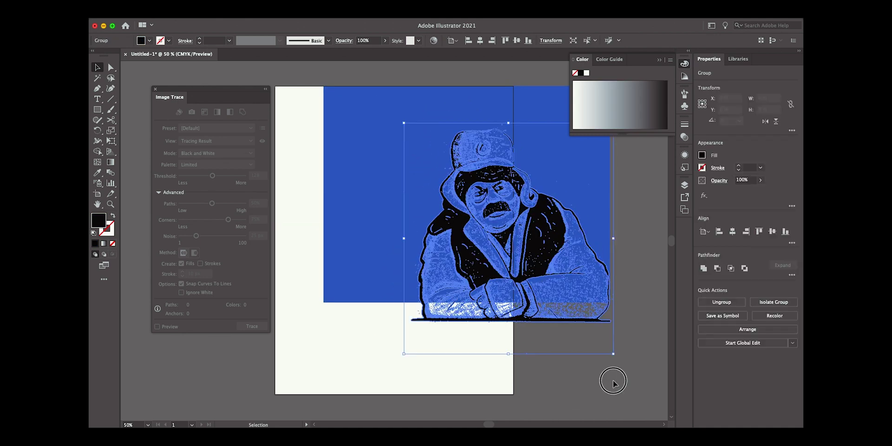
click(613, 383)
scroll(598, 339, up, 3)
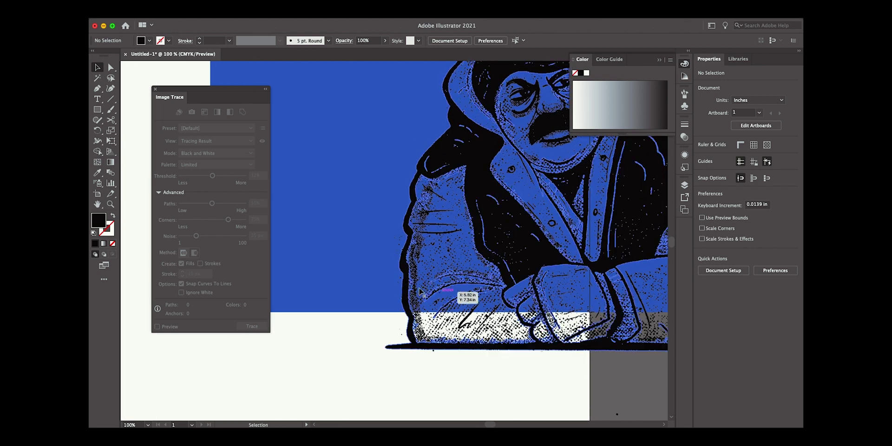
mouse_move(420, 291)
mouse_down()
mouse_move(330, 295)
mouse_move(345, 295)
mouse_up()
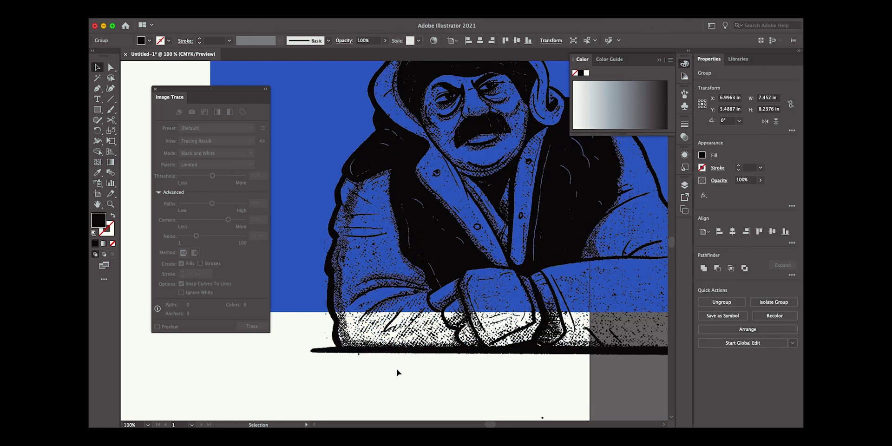
click(398, 372)
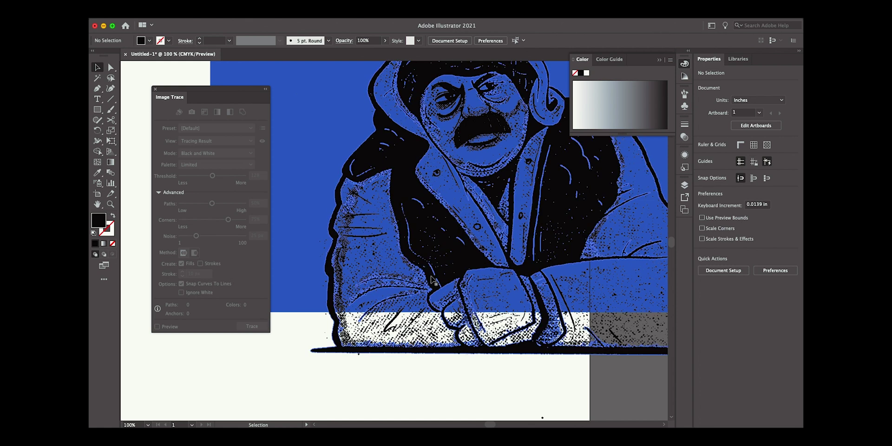
key(super+minus)
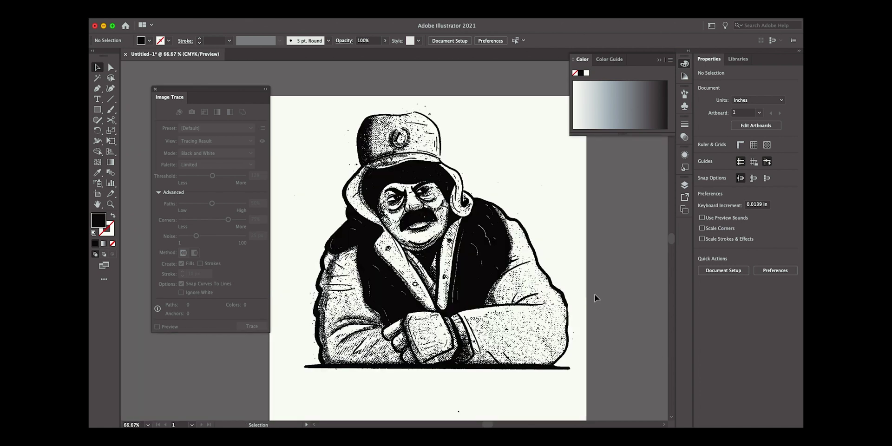
Select all the traced artwork and give it a bright green fill
drag(592, 410, 311, 186)
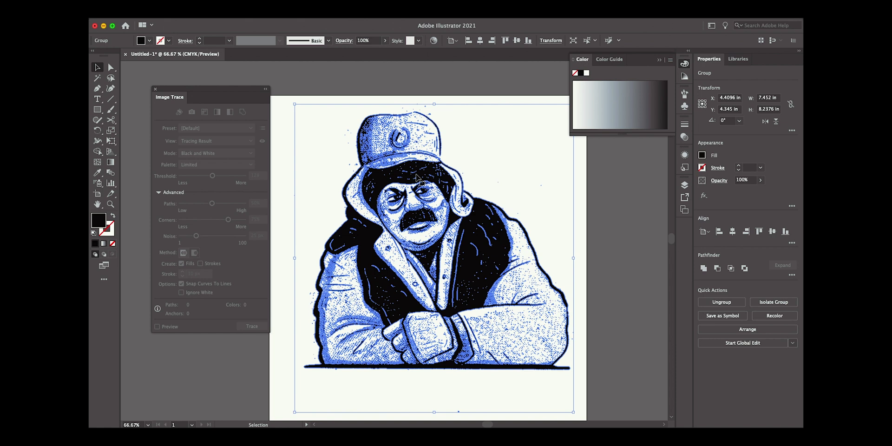
drag(586, 101, 607, 107)
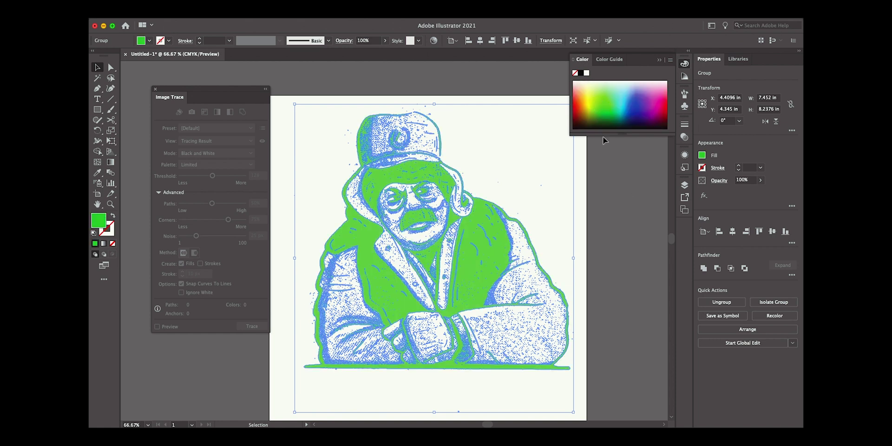
click(614, 217)
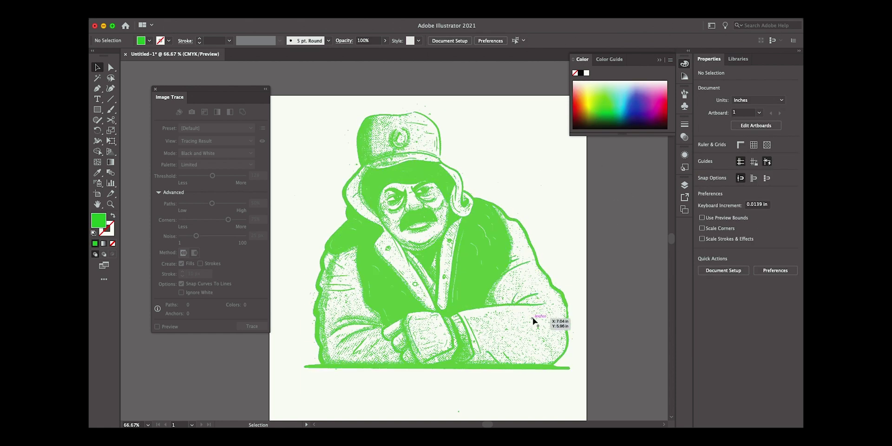
Move the green figure right so it hangs mostly off the artboard
key(super+minus)
key(super+minus)
key(super+minus)
drag(402, 259, 505, 256)
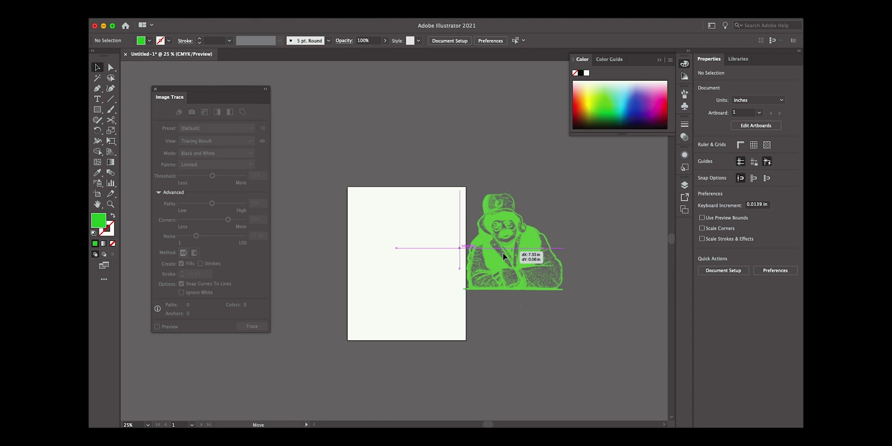
click(572, 322)
key(super+equal)
key(super+equal)
key(super+equal)
scroll(572, 309, right, 5)
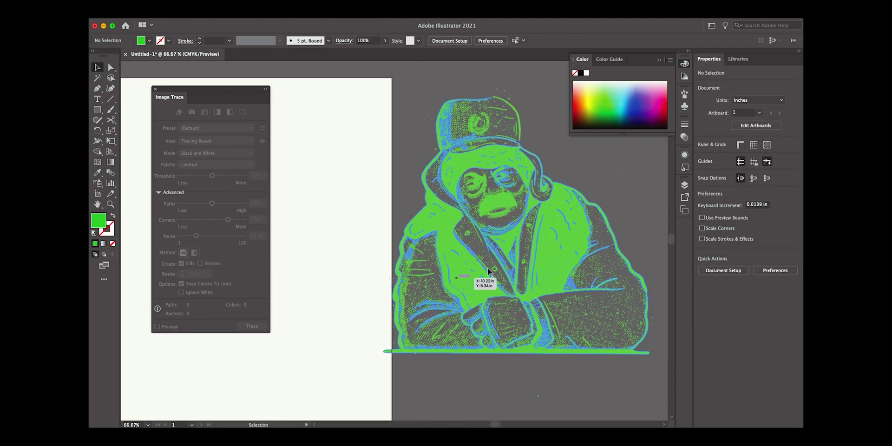